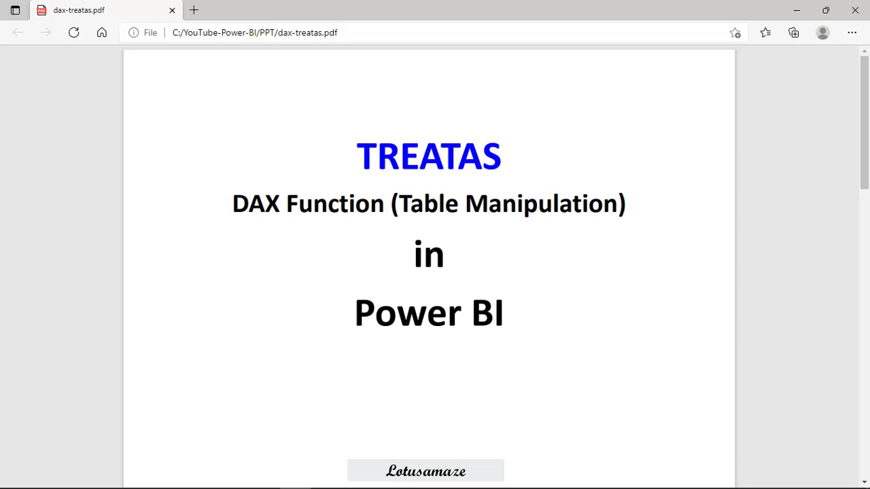
Advance the PDF to the slide mapping Product Code Pen and Mouse onto Sales Summary rows
key(Page_Down)
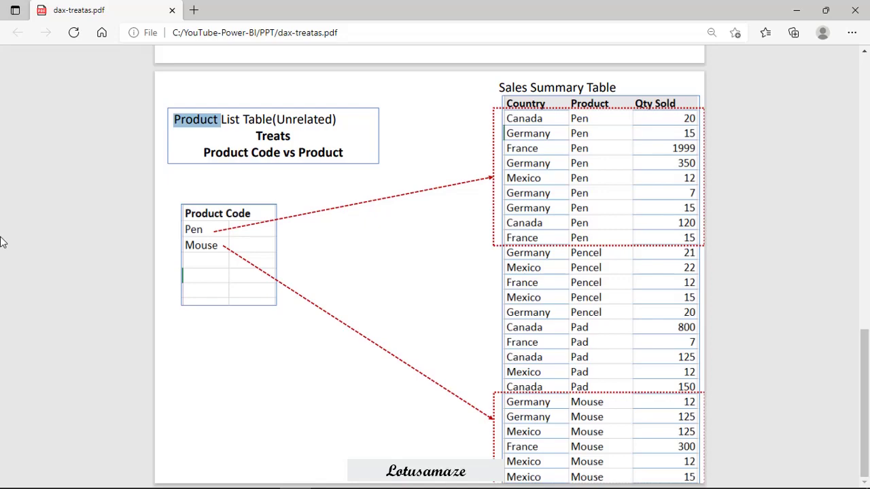
Switch to dax-treatas.xlsx showing the Sales Summary sheet with Country, Product and Qty Sold
key(alt+Tab)
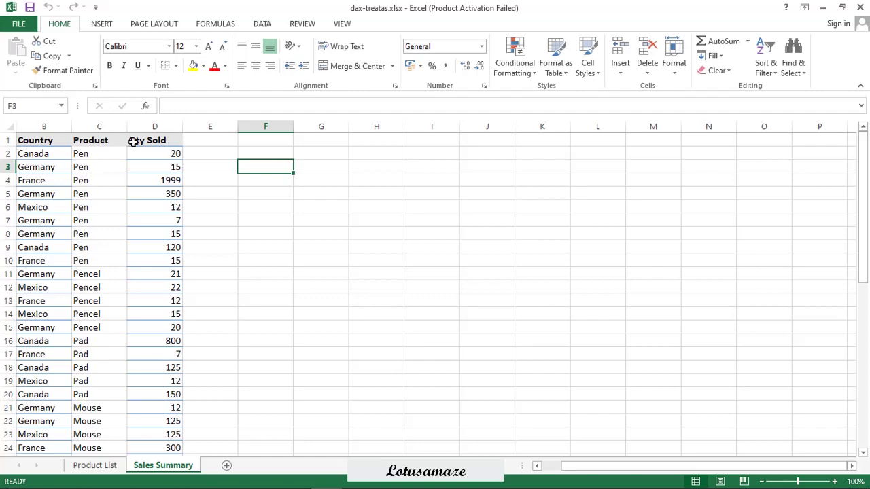
Show the Product List sheet with its Product Code values Pen and Mouse
click(95, 465)
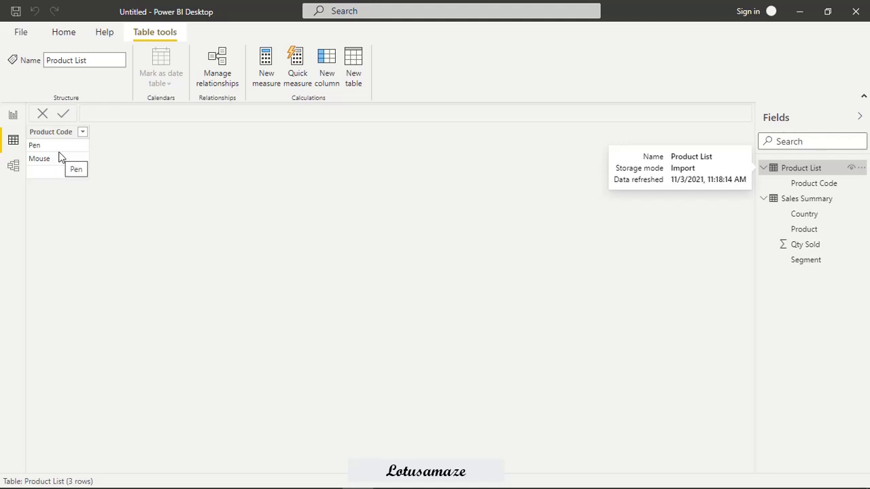
Inspect the Sales Summary rows, then confirm Product List and Sales Summary have no relationship in Model view
click(796, 201)
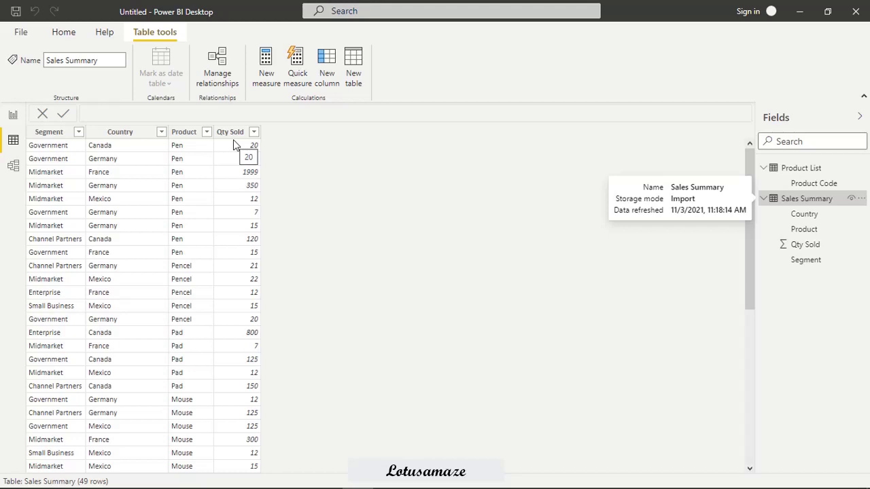
click(13, 166)
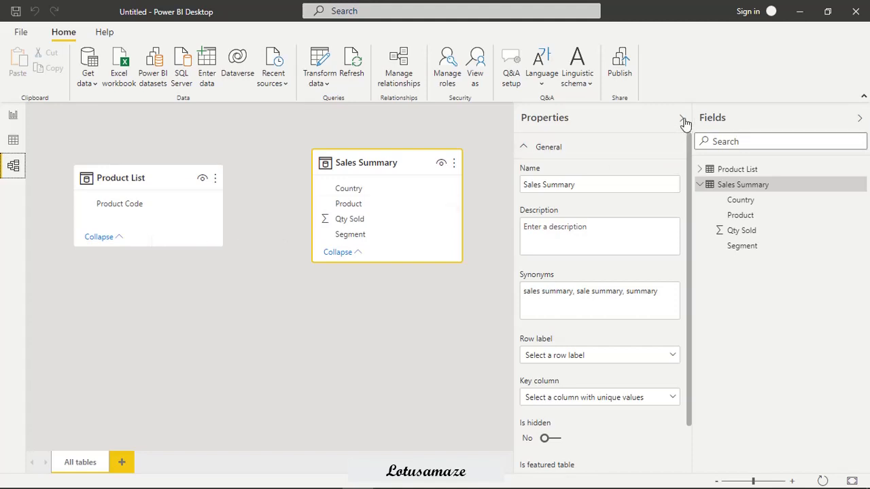
Add a table visual to the report page listing Sales Summary's Country values
click(14, 118)
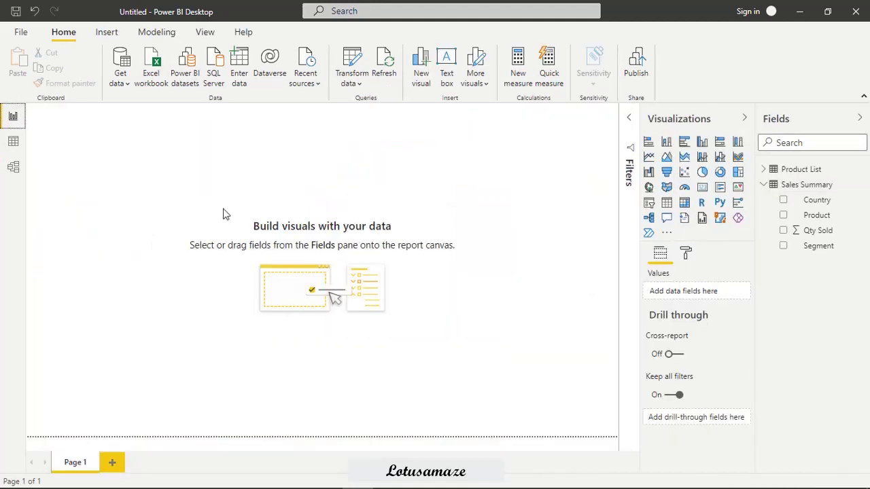
click(666, 202)
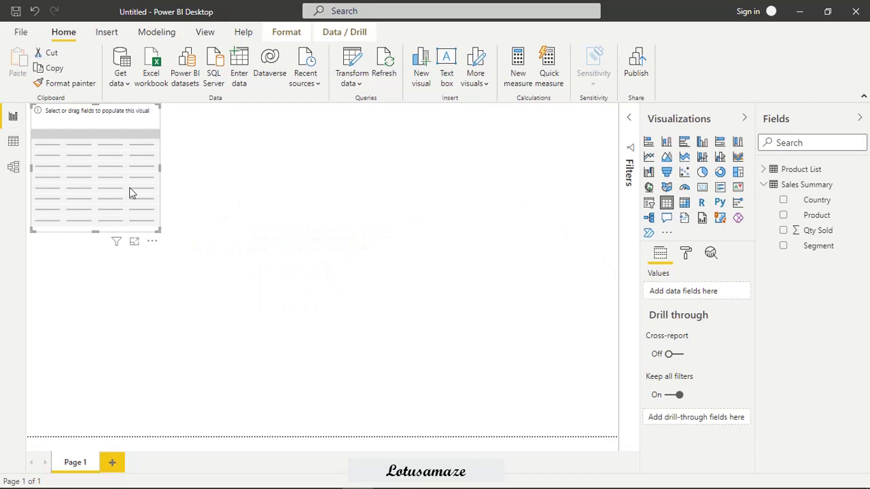
drag(116, 202, 139, 240)
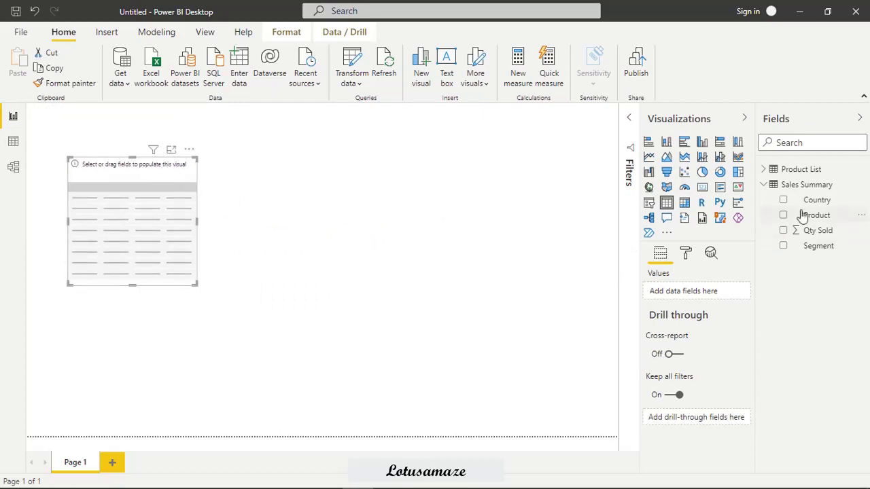
drag(805, 201, 683, 298)
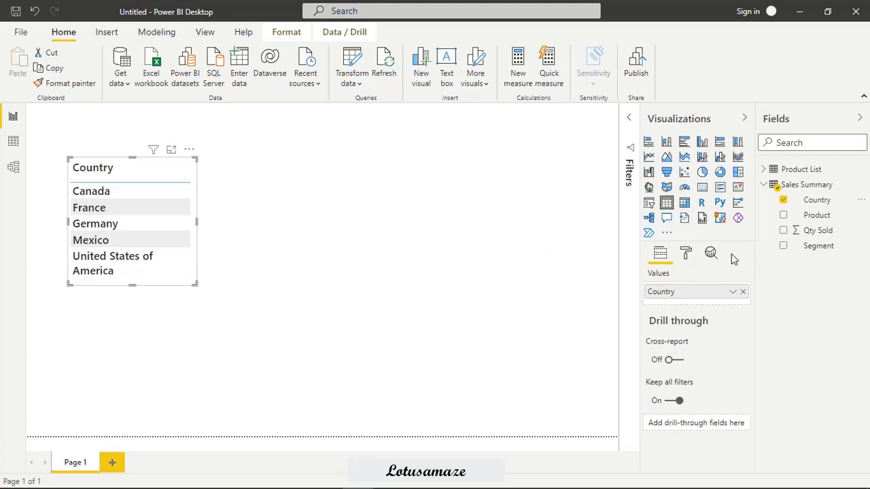
Create a TreatMeasure measure in Sales Summary starting with CALCULATE(SUM('Sales Summary'[Qty Sold])
right_click(795, 184)
click(716, 193)
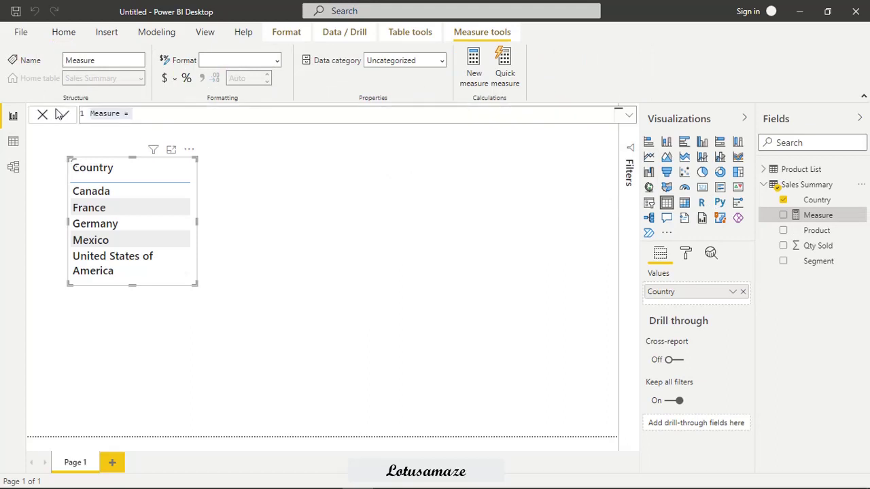
double_click(100, 114)
text(TreatMeasure)
click(165, 114)
text(c)
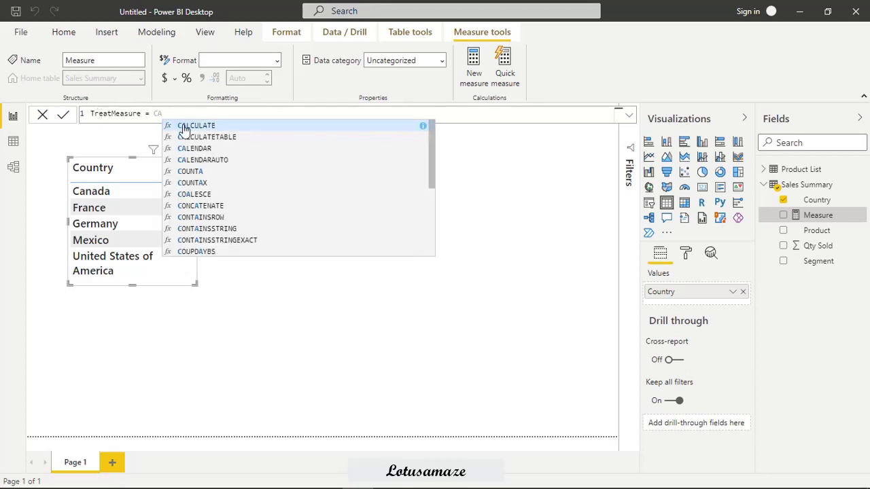
click(185, 124)
text(SUM)
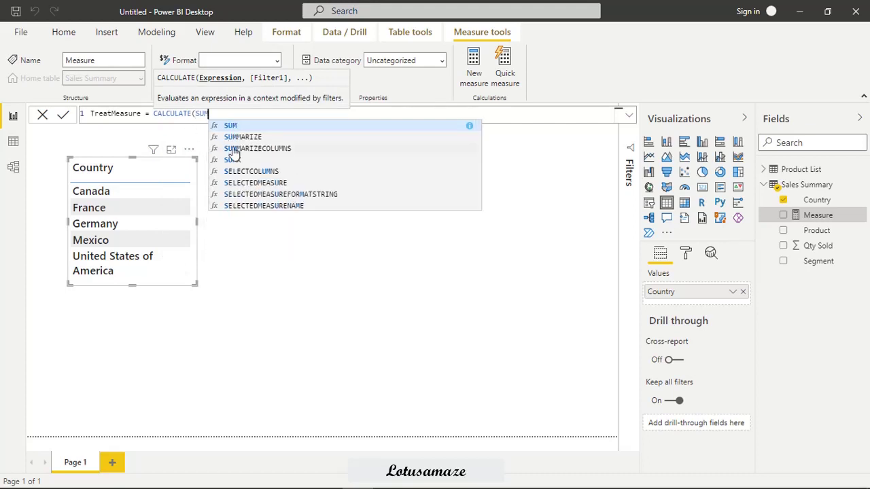
text(()
click(309, 183)
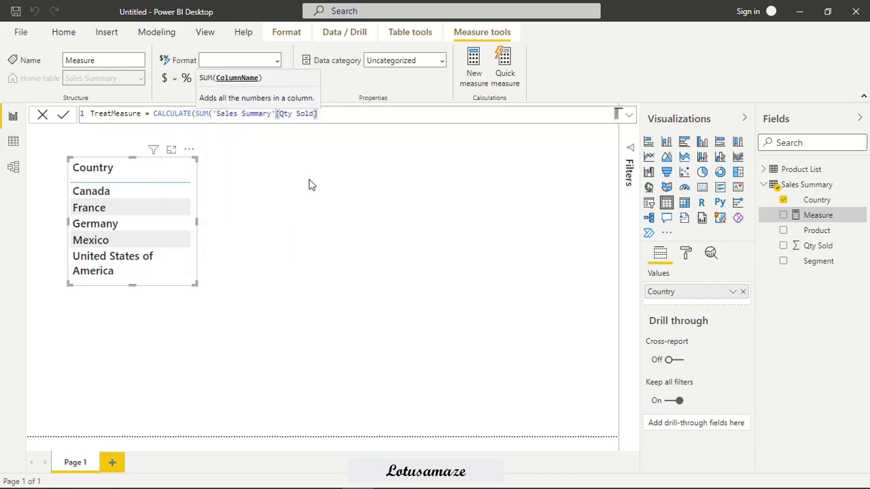
Add the filter TREATAS(VALUES('Product List'[Product Code]),'Sales Summary'[Product]) to complete the formula
text(),)
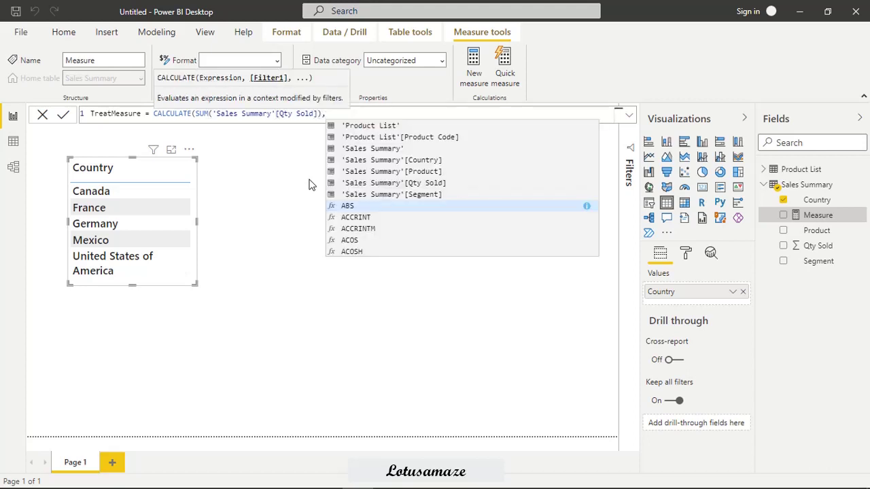
text(TR)
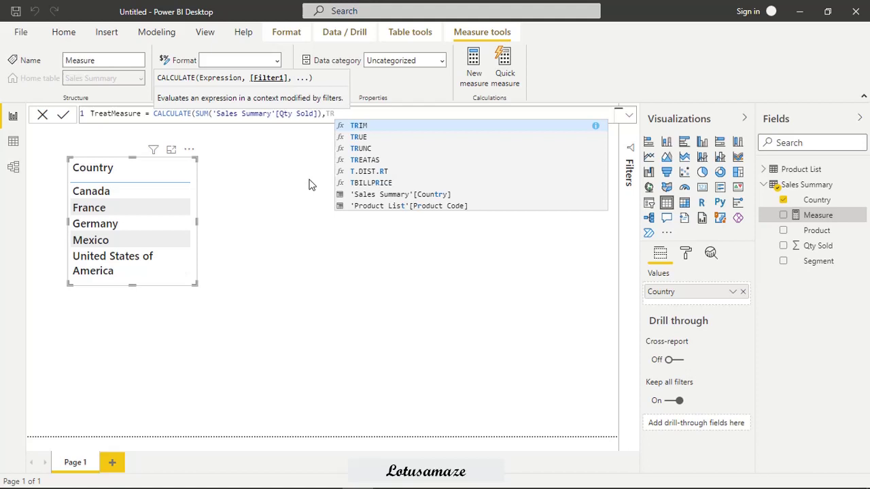
text(E)
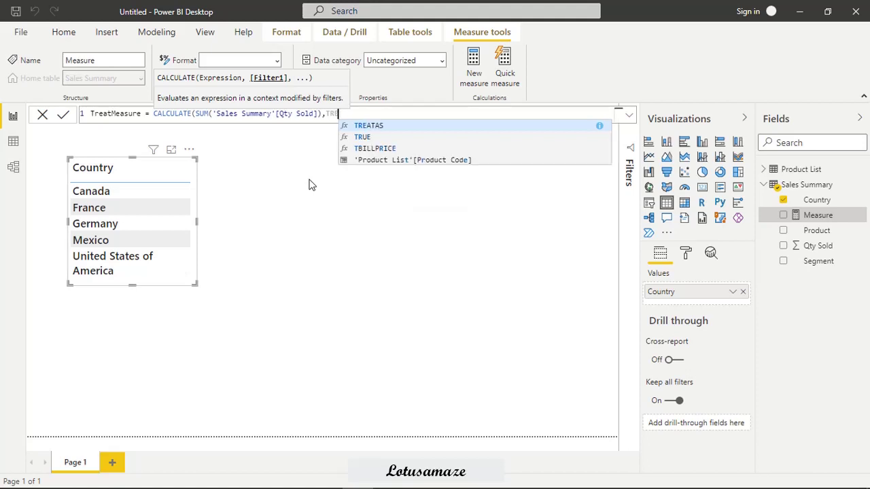
click(374, 126)
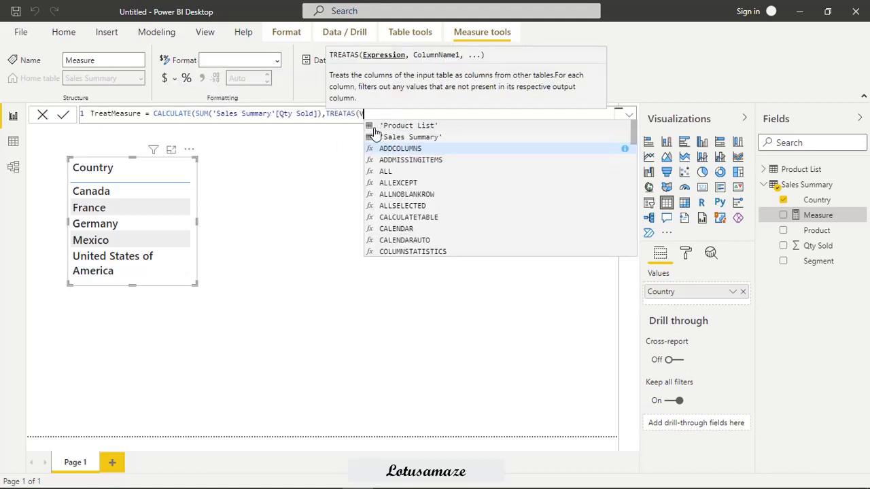
text(VALUES)
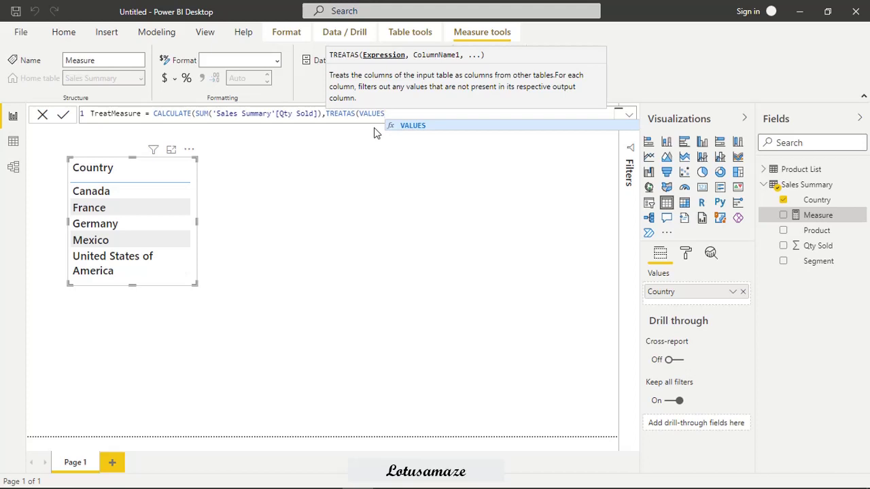
text(()
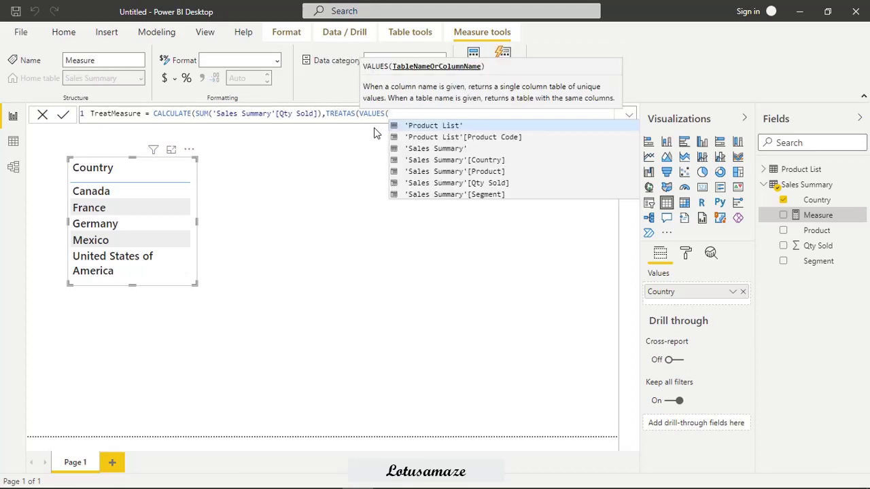
double_click(420, 139)
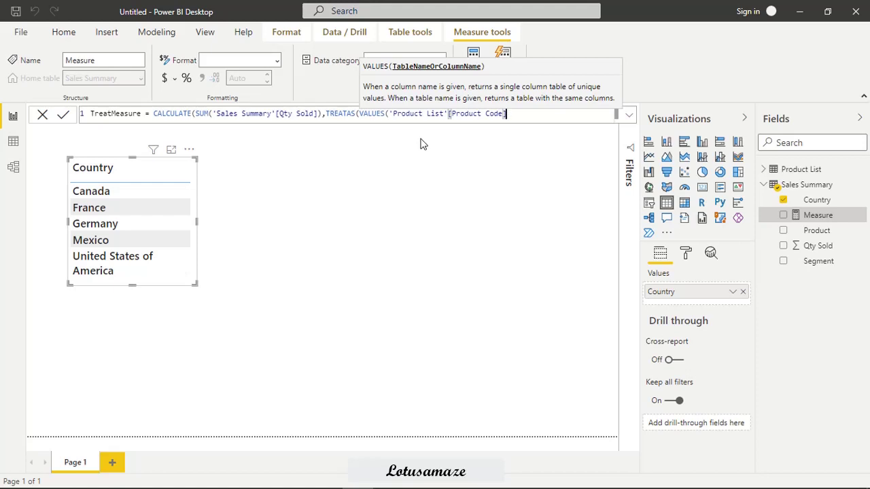
text(),)
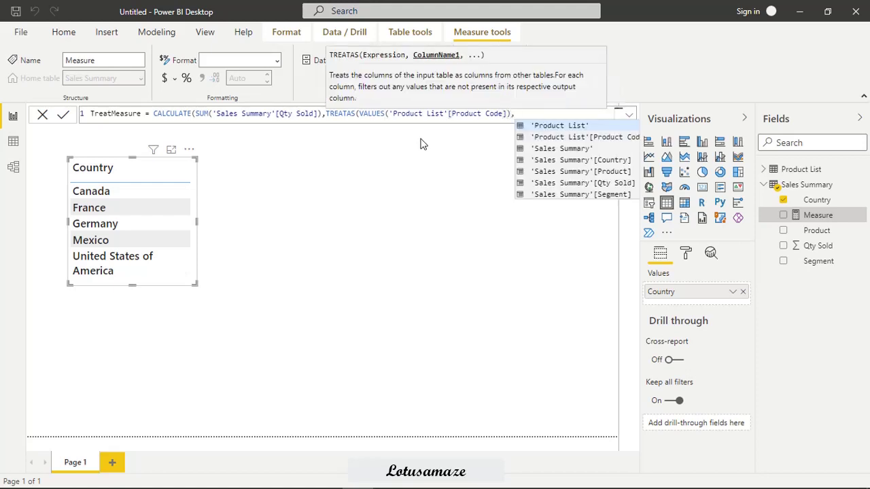
double_click(597, 172)
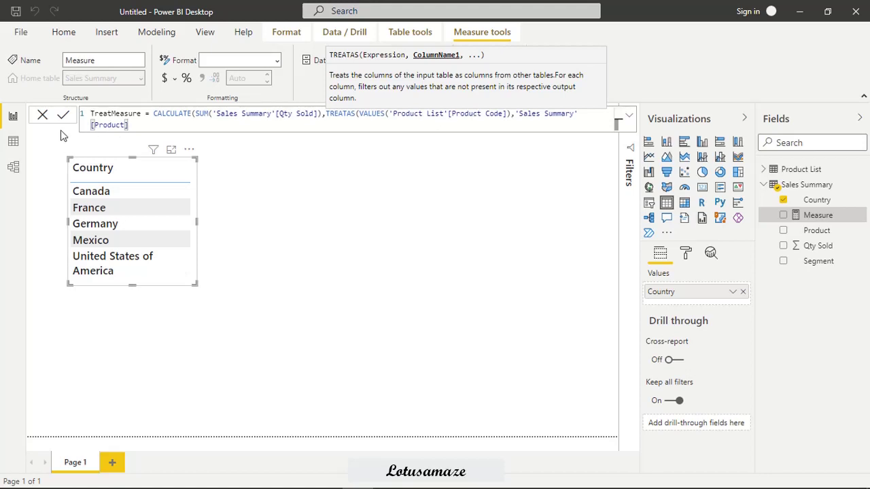
text())
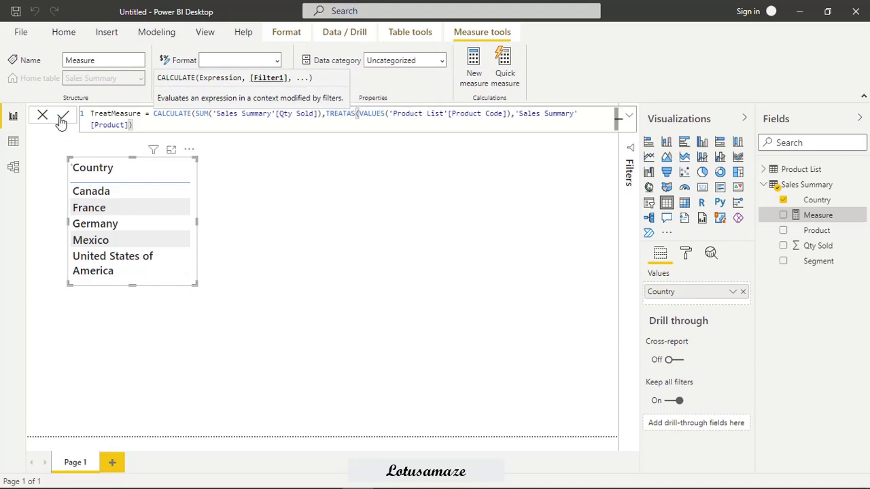
Commit TreatMeasure and add it to the Country table, showing a total of 3142
click(61, 120)
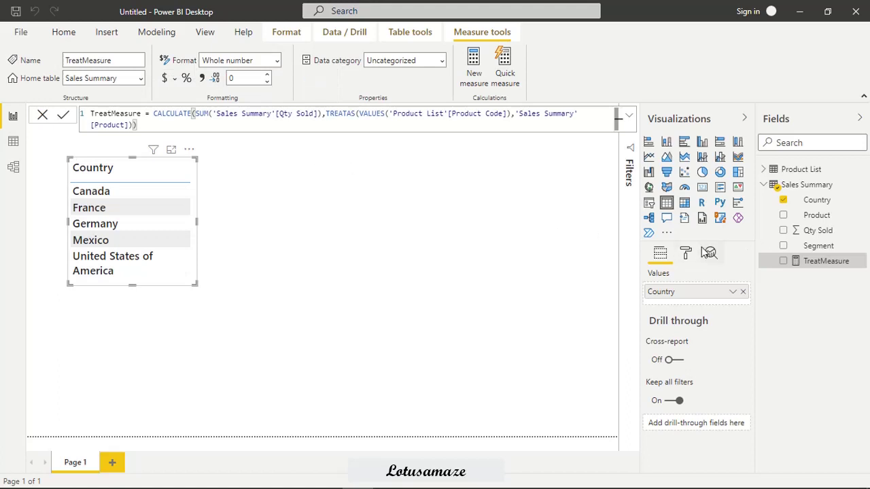
drag(847, 267, 697, 309)
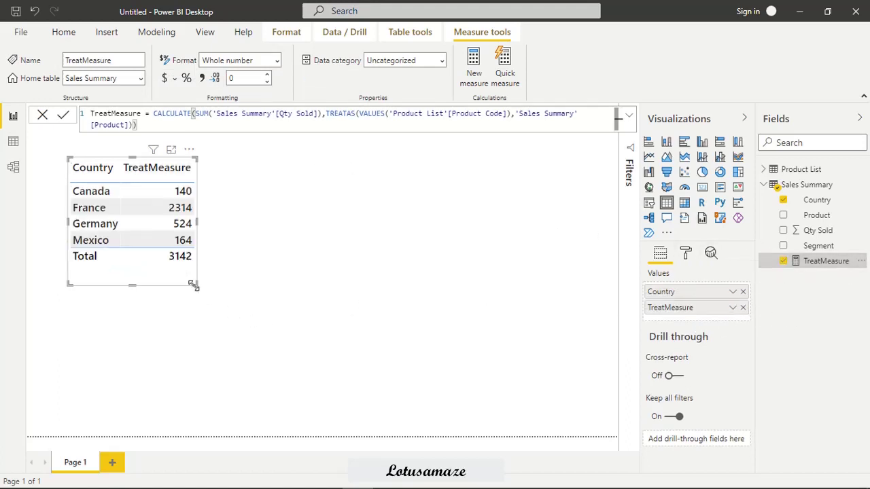
drag(194, 286, 203, 301)
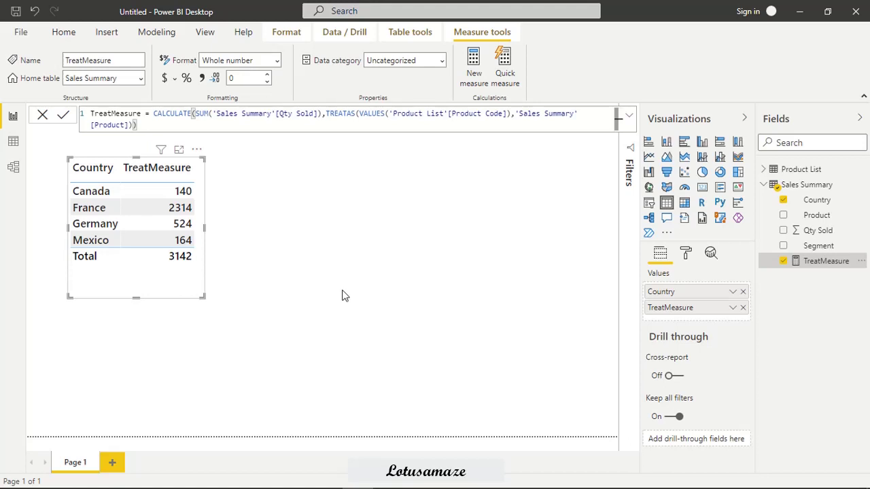
click(351, 297)
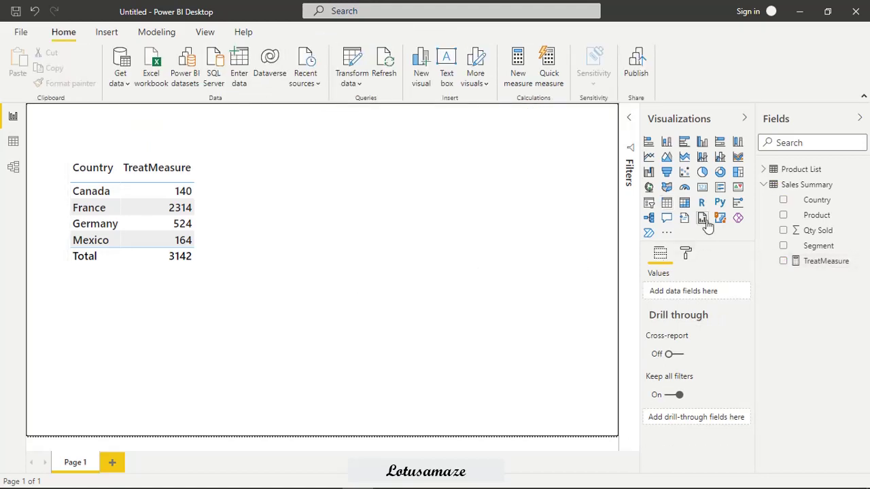
Add an empty card visual, shrunk and positioned right of the TreatMeasure table
click(702, 187)
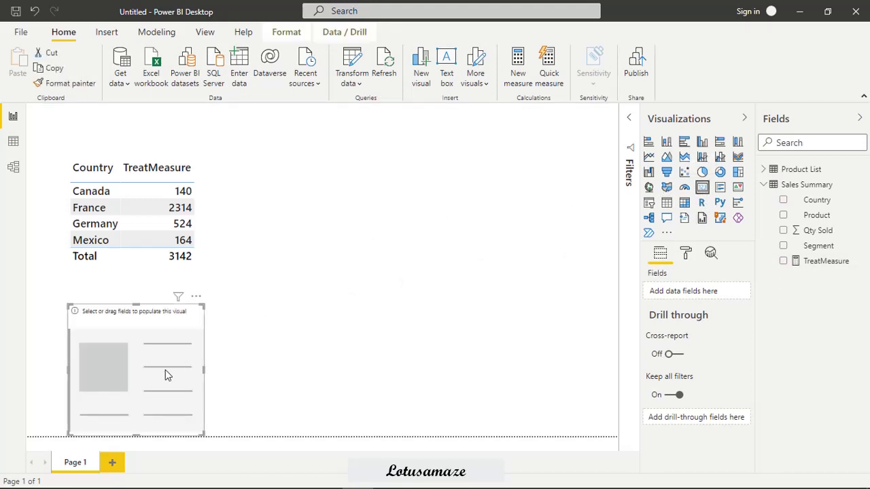
drag(166, 375, 347, 197)
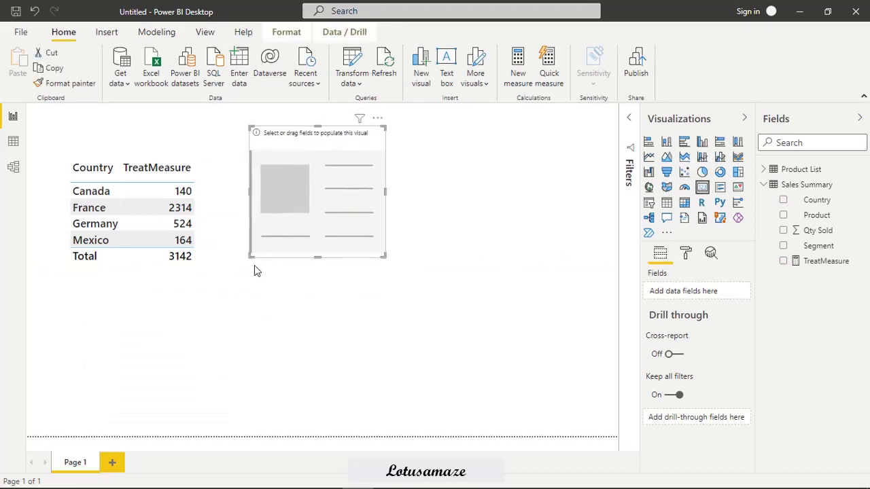
drag(251, 256, 305, 195)
drag(355, 164, 305, 196)
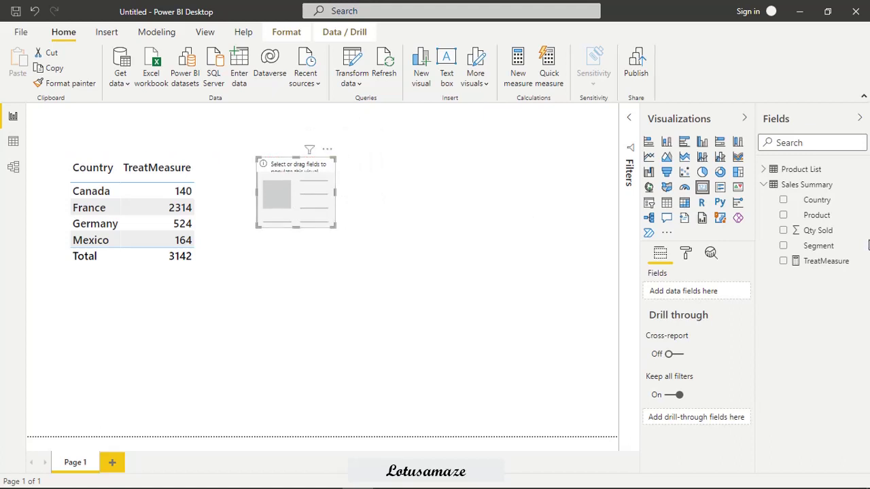
Create the Sales Summary measure Total Qty Sold = CALCULATE(SUM('Sales Summary'[Qty Sold]))
right_click(831, 186)
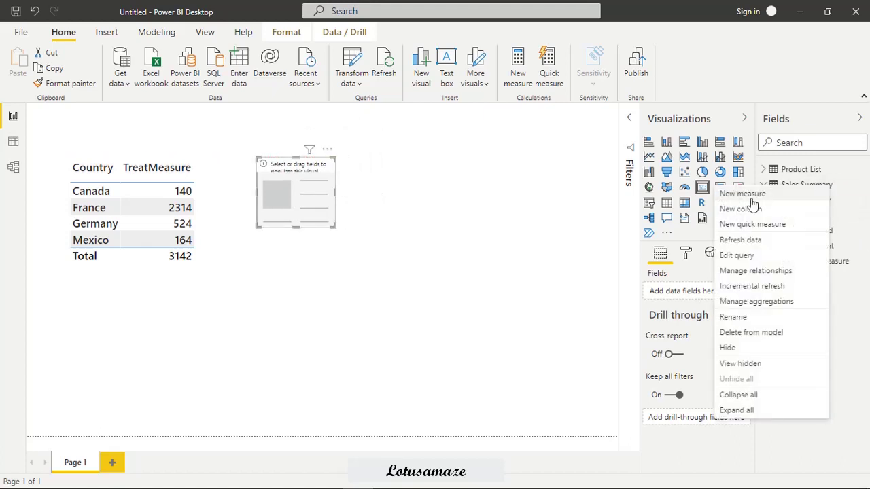
key(Escape)
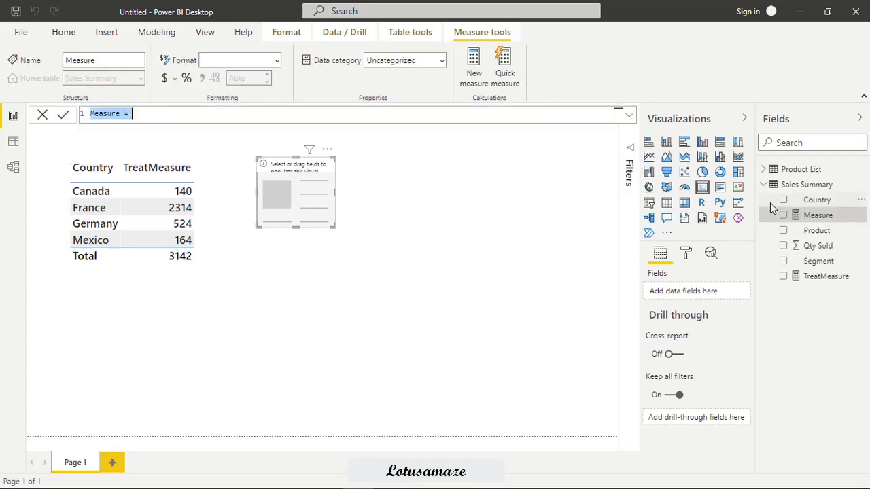
double_click(92, 114)
text(Total)
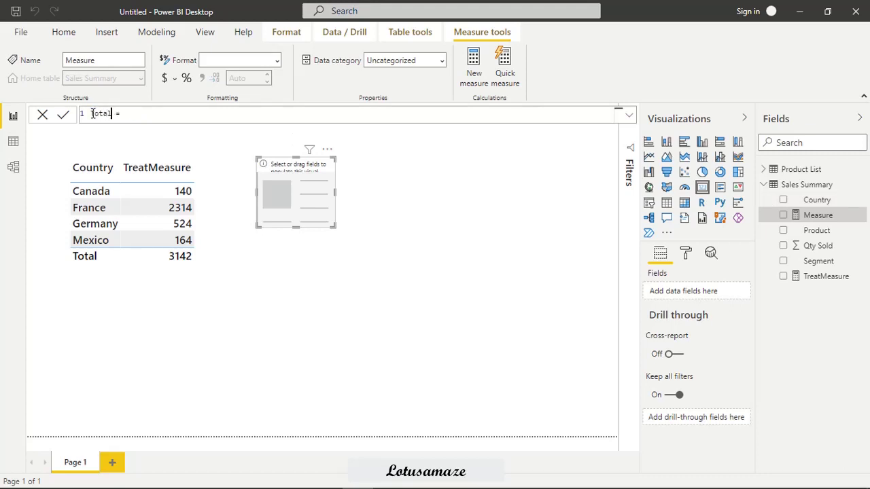
text( Qty Sold)
click(175, 119)
text(Ca)
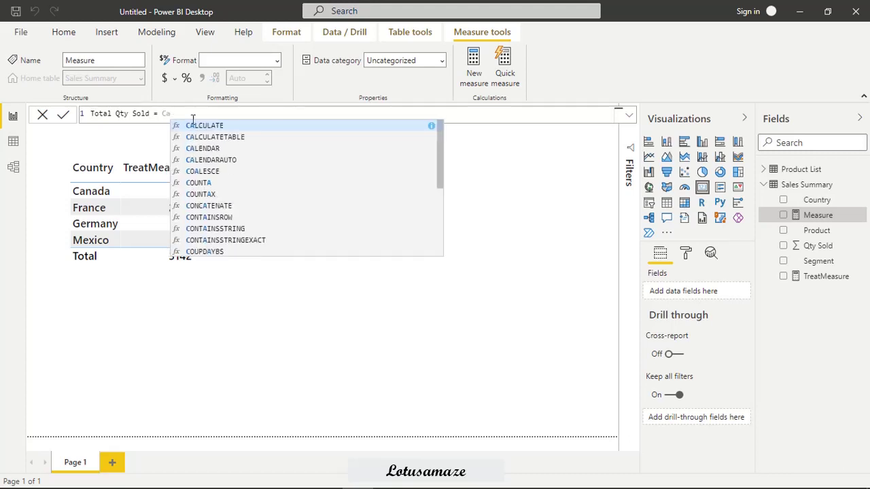
key(Tab)
text(S)
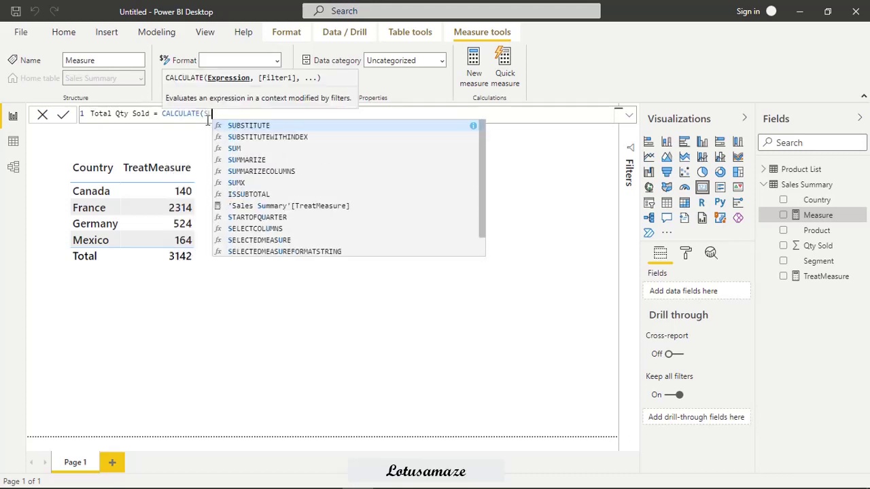
text(UM()
click(271, 192)
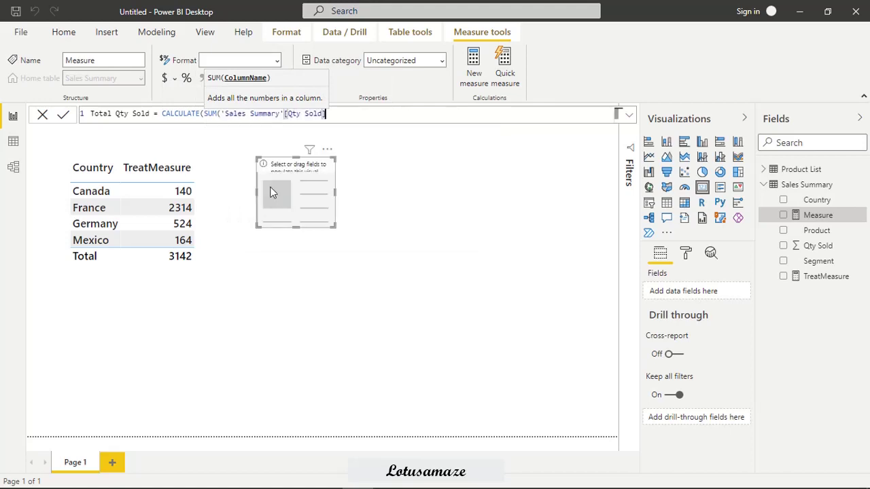
text()))
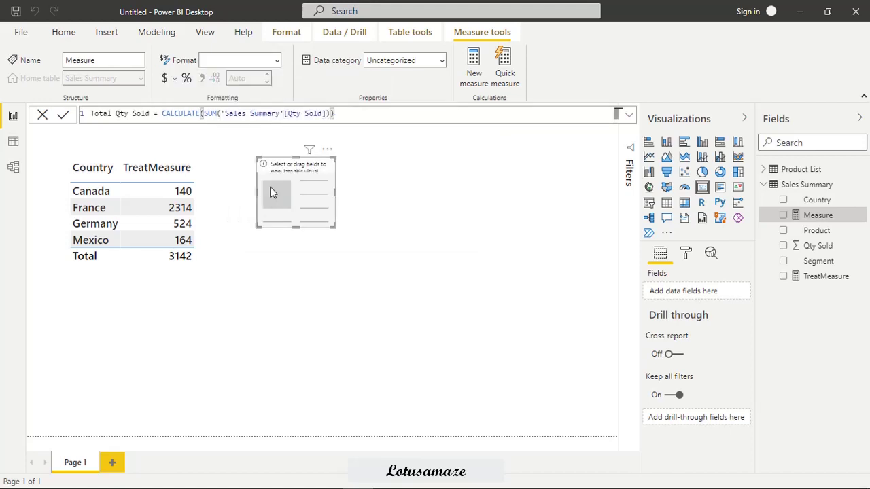
key(Return)
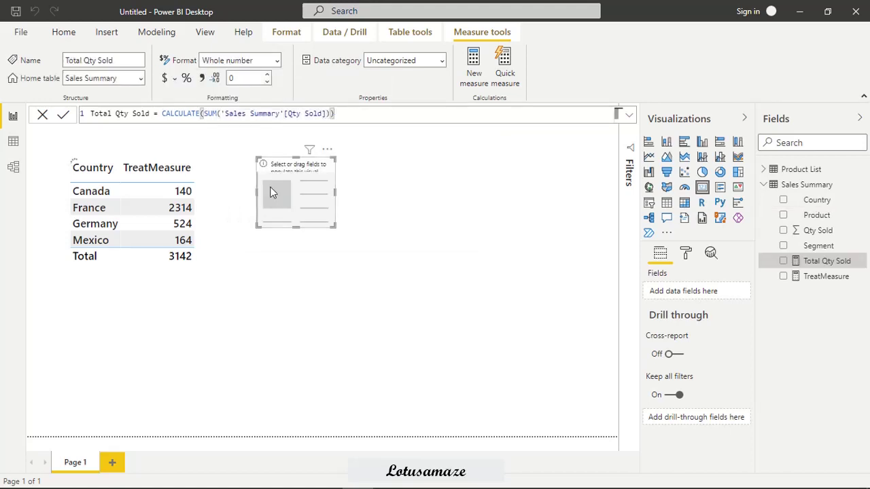
Put Total Qty Sold on the card so it displays 6896
drag(825, 265, 364, 227)
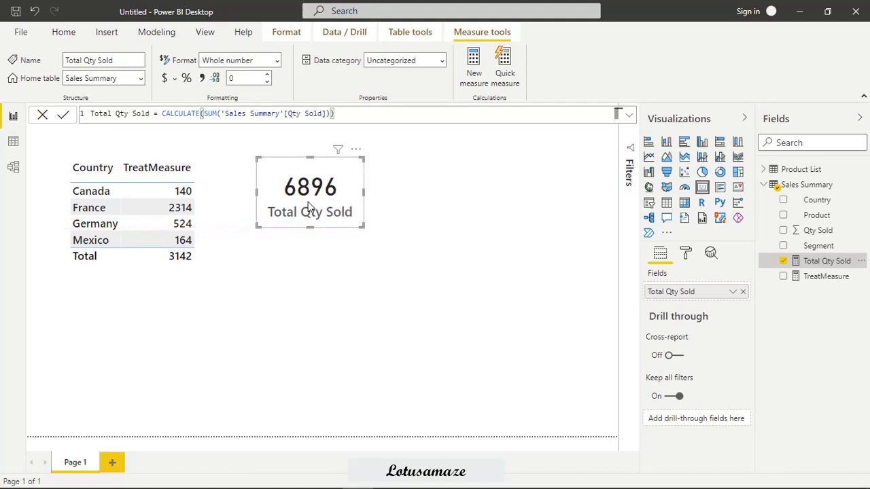
click(404, 262)
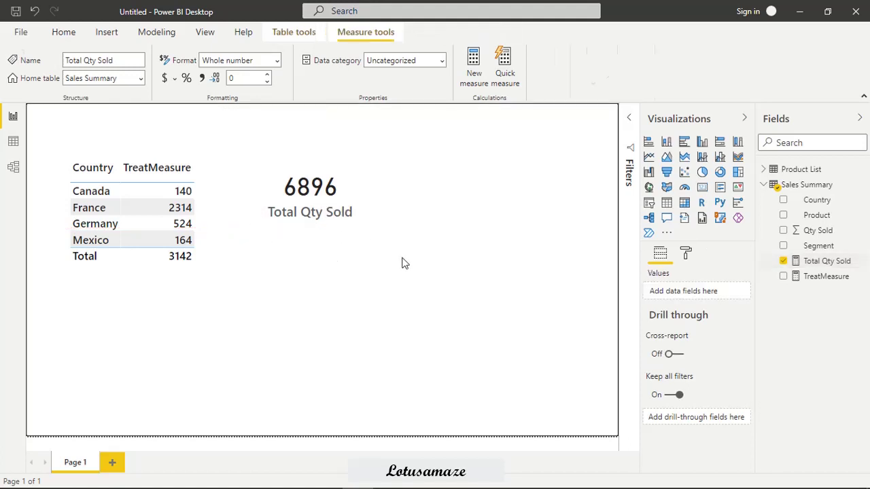
Add a slicer at the upper right beside the card that filters by Country
click(649, 202)
drag(152, 355, 536, 165)
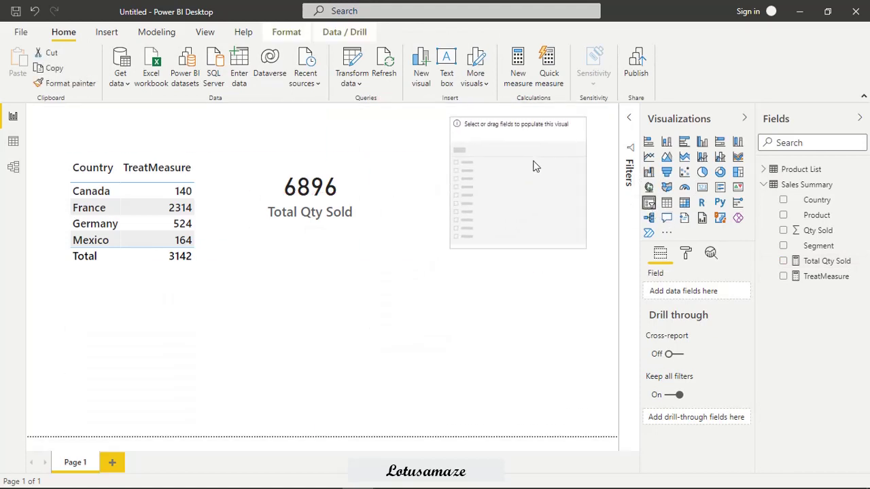
drag(812, 202, 713, 297)
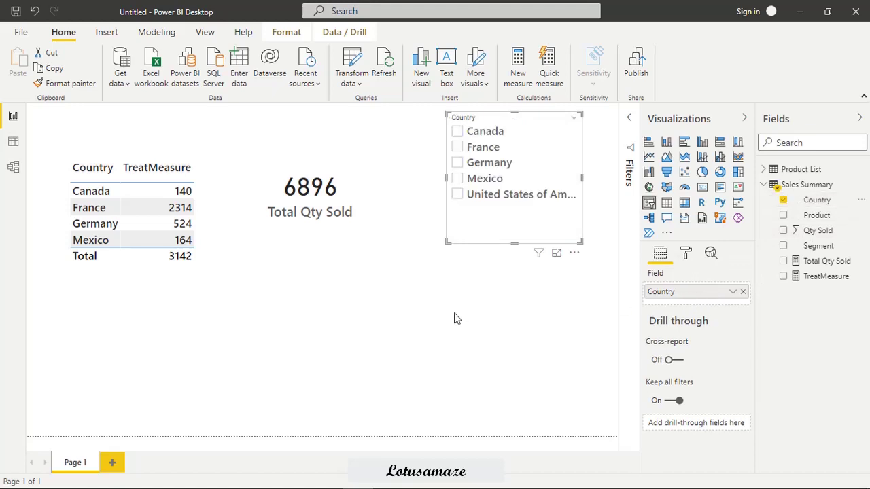
click(496, 323)
Add a second slicer below the Country slicer that filters by Product
click(648, 203)
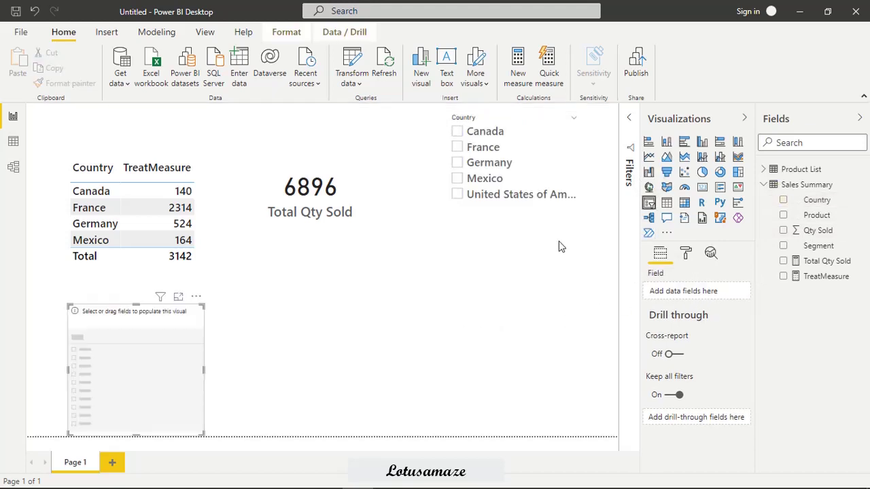
drag(175, 345, 554, 307)
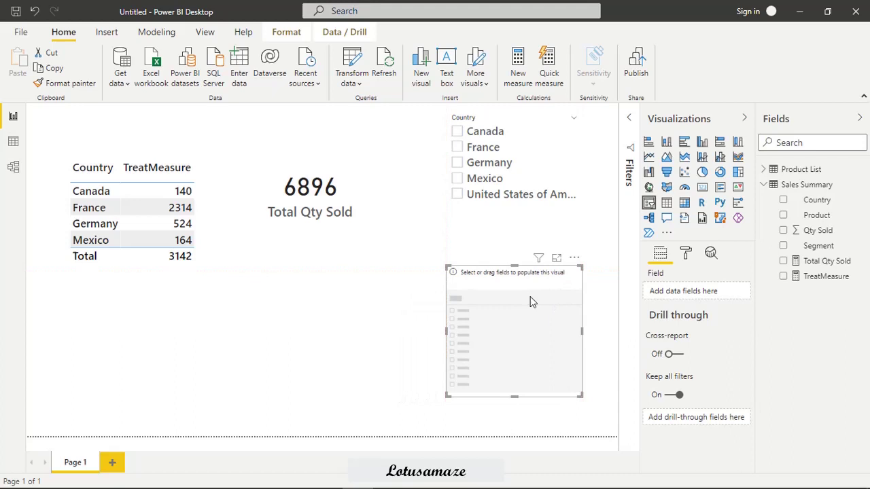
drag(817, 216, 538, 333)
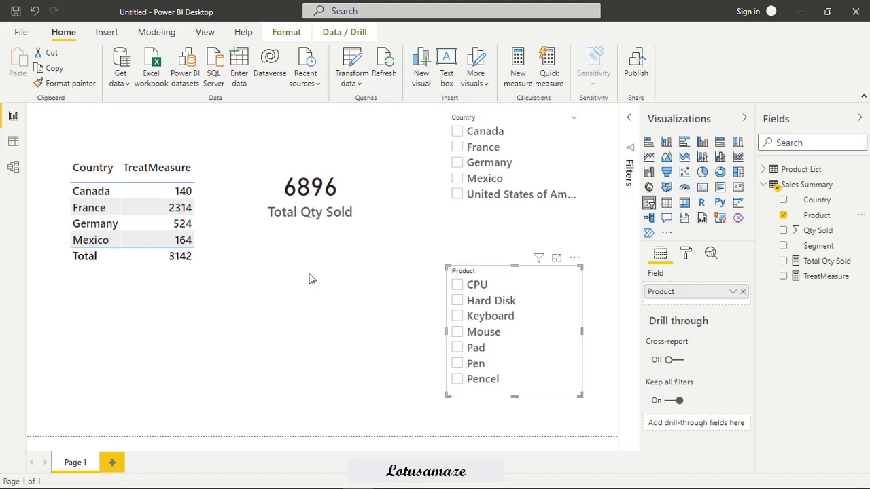
Filter to Canada with Pen, then to France with Mouse, comparing the card against TreatMeasure
click(457, 132)
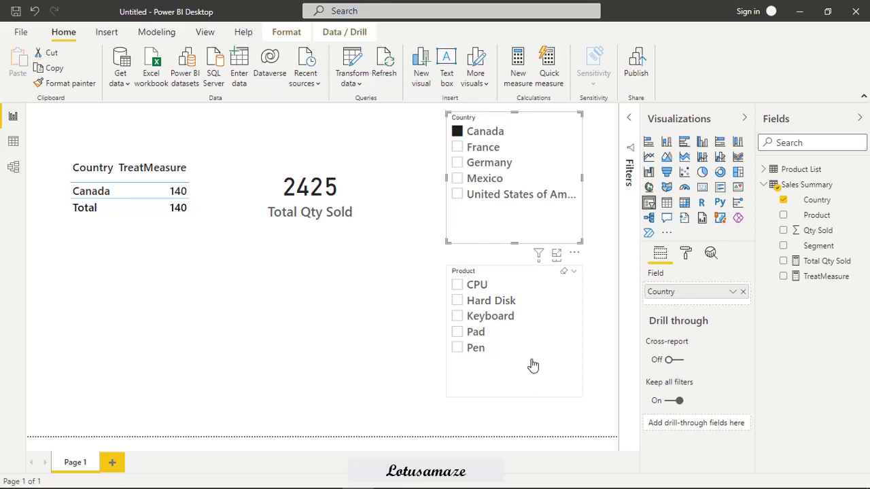
click(458, 348)
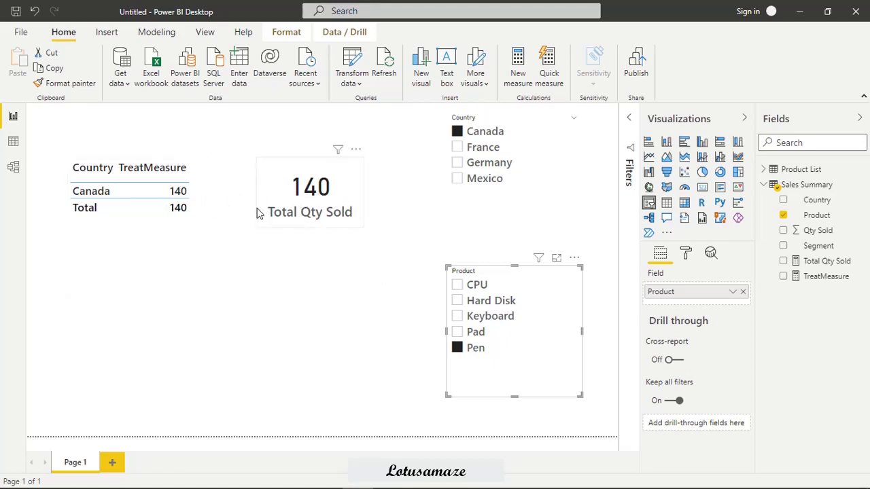
click(457, 147)
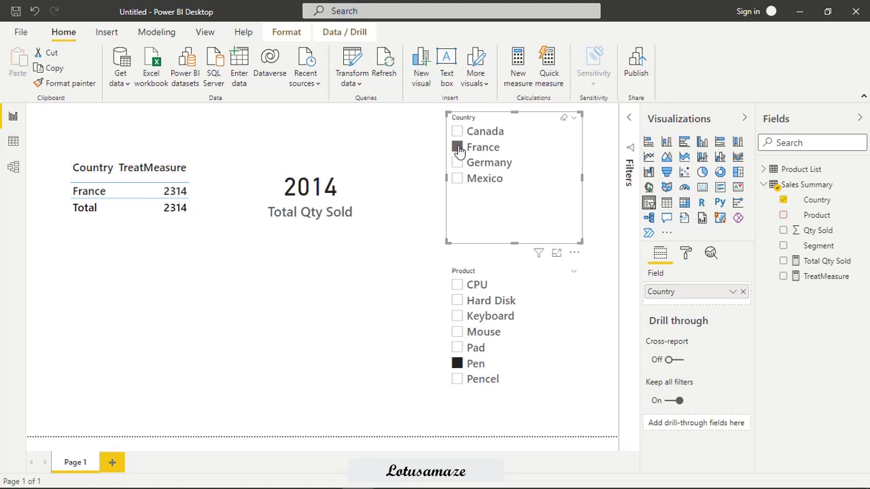
click(454, 393)
click(457, 332)
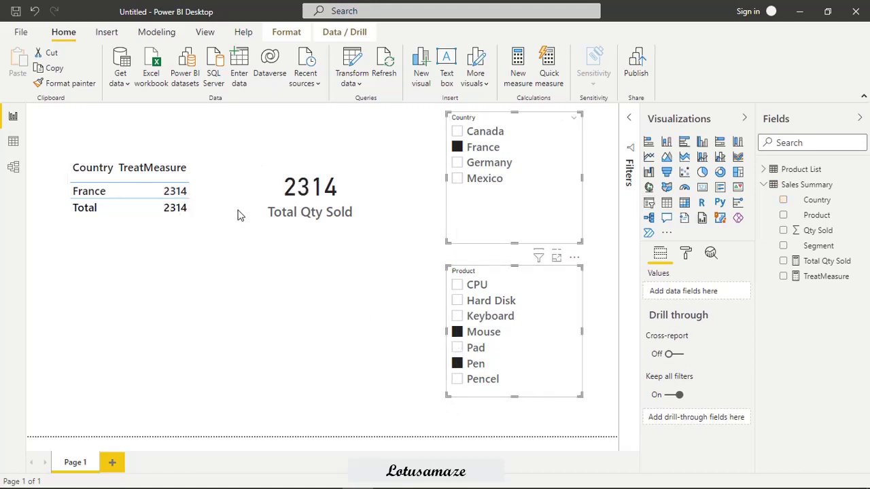
mouse_move(330, 197)
Clear the France, Pen and Mouse selections, then filter to Germany with Mouse and Pen
click(457, 363)
click(457, 332)
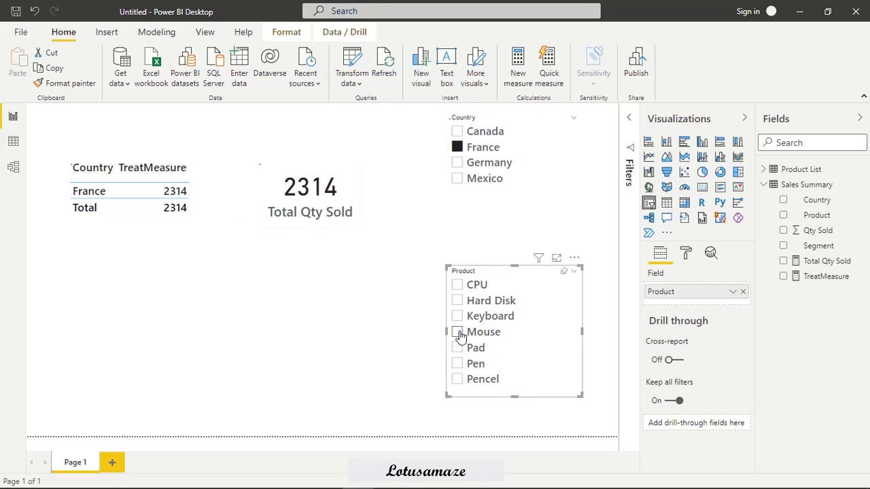
click(457, 147)
click(460, 167)
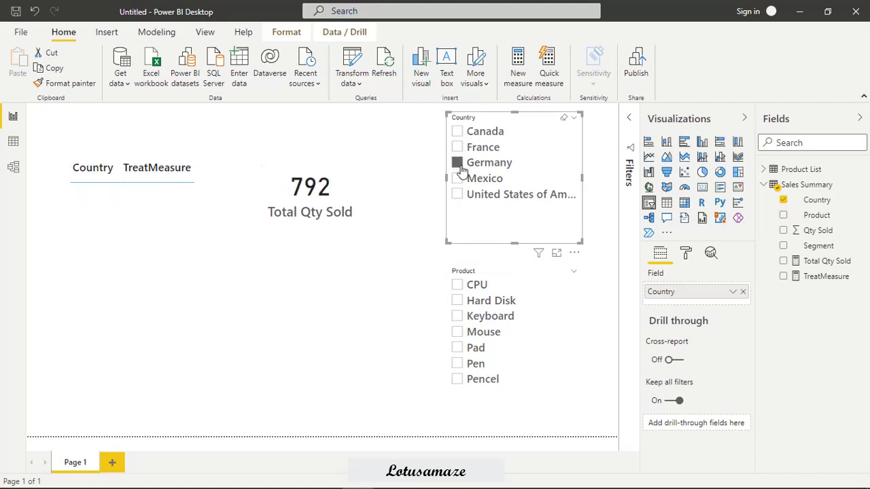
click(457, 333)
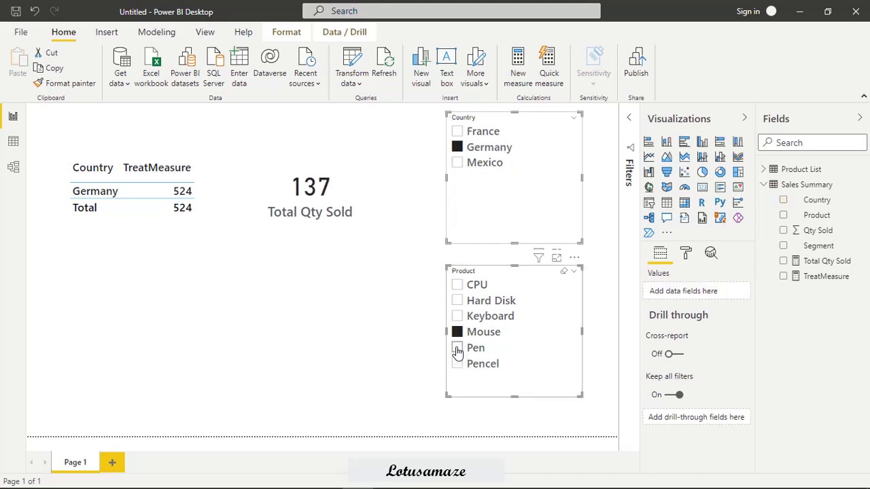
click(455, 349)
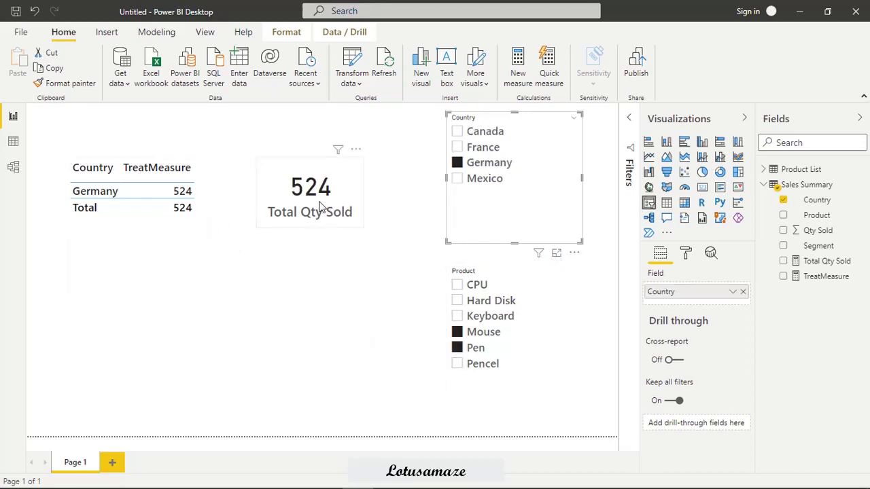